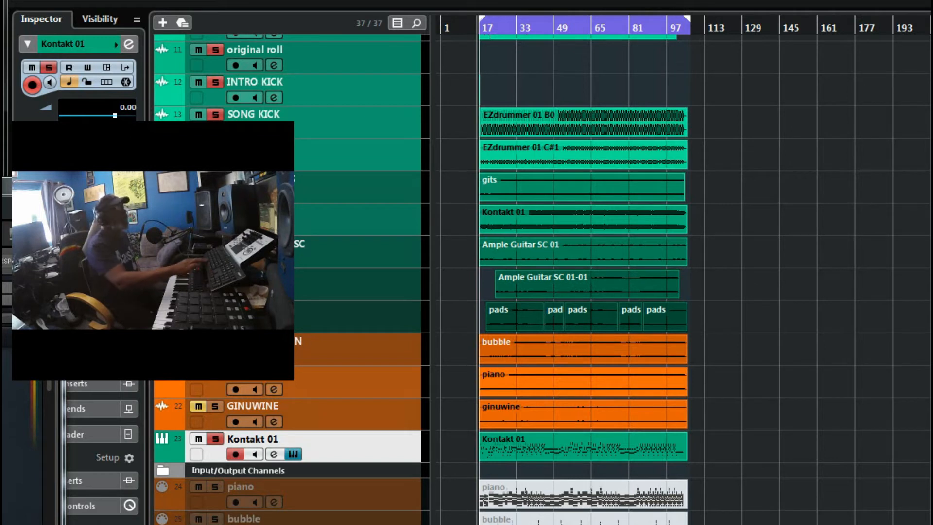
Play the arrangement, return to the left locator, and bring the Kontakt window with Hybrid Bass into view.
{"action": "key", "text": "space"}
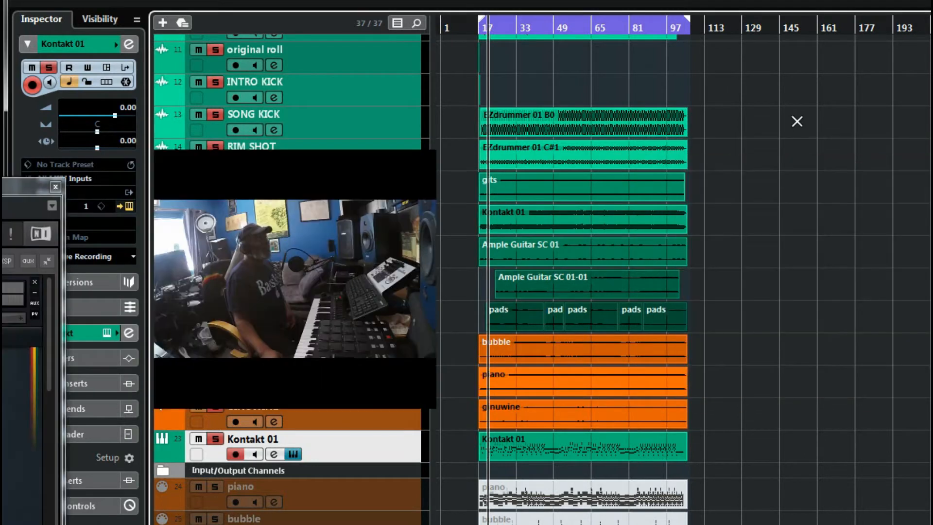
{"action": "key", "text": "KP_1"}
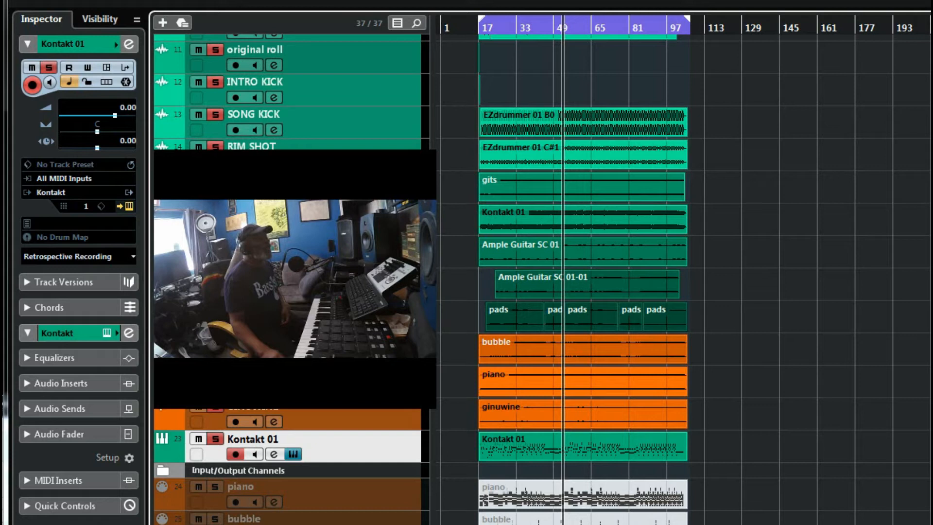
{"action": "left_click_drag", "start_coordinate": [0, 52], "coordinate": [721, 0]}
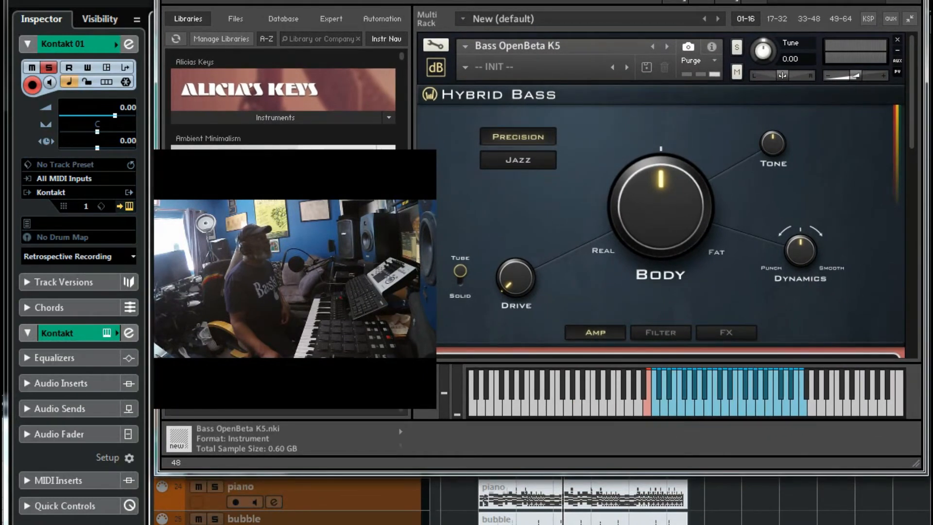
Move the Kontakt window aside and unsolo the Ample Guitar SC, WAH, VIOLINS, BUBBLE ORGAN, PIANO and GINUWINE tracks.
{"action": "left_click_drag", "start_coordinate": [613, 0], "coordinate": [0, 73]}
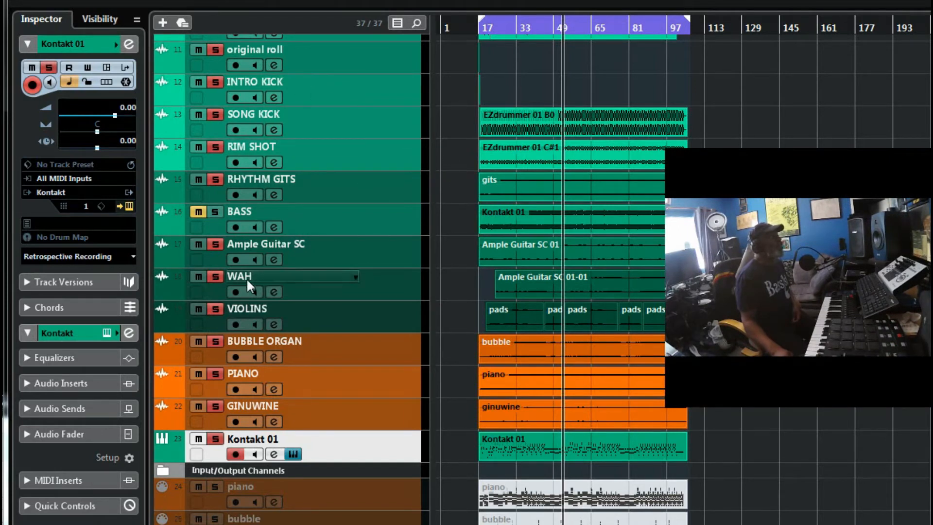
{"action": "left_click", "coordinate": [216, 243]}
{"action": "left_click", "coordinate": [220, 275]}
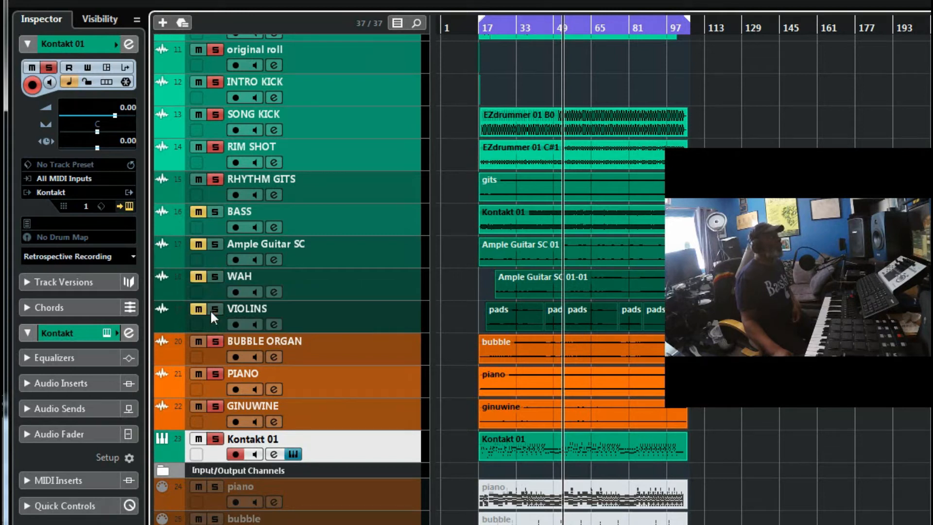
{"action": "left_click", "coordinate": [215, 341]}
{"action": "left_click", "coordinate": [213, 374]}
{"action": "left_click", "coordinate": [214, 407]}
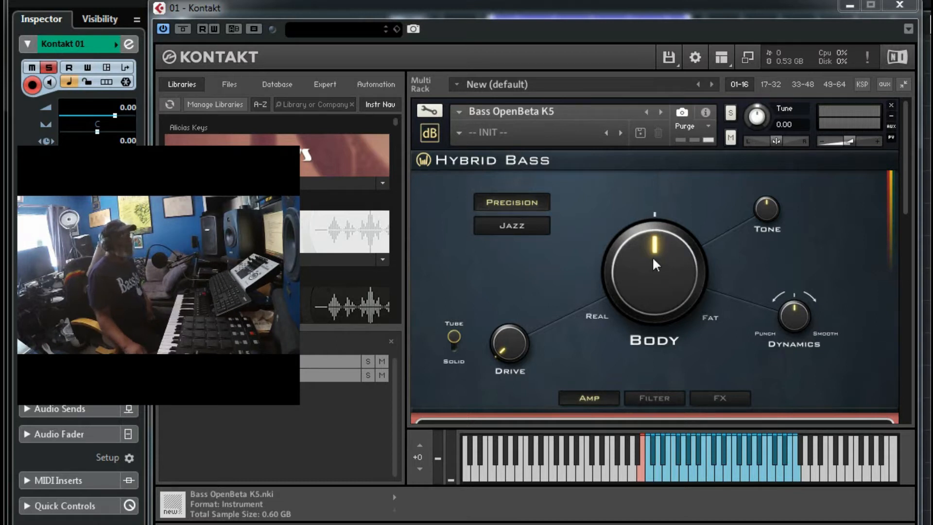
Audition Hybrid Bass's Body control between full Real and full Fat, and return it to its centre position.
{"action": "left_click_drag", "start_coordinate": [651, 254], "coordinate": [614, 410]}
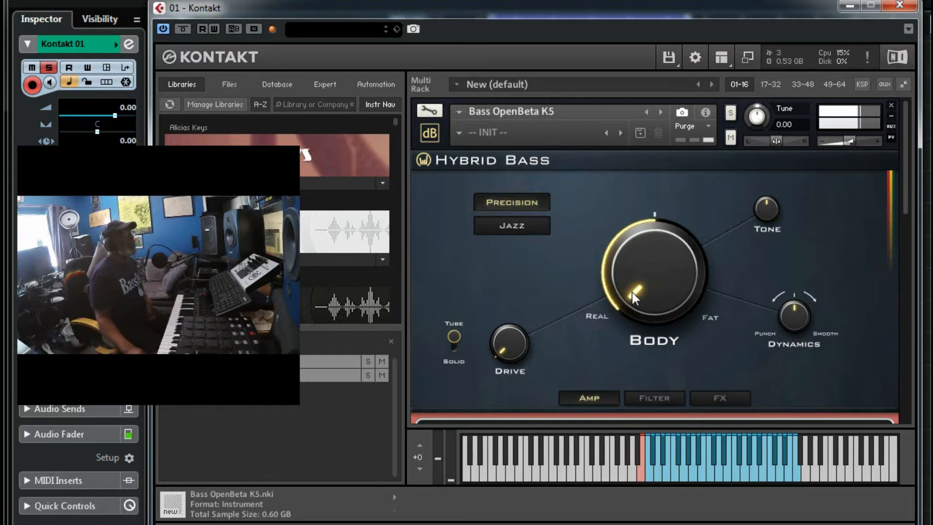
{"action": "left_click_drag", "start_coordinate": [631, 271], "coordinate": [650, 212]}
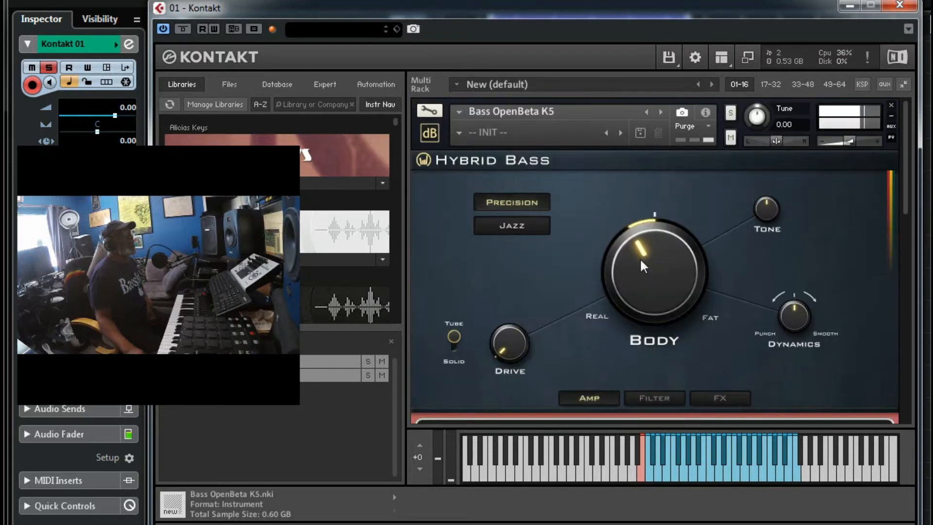
{"action": "left_click_drag", "start_coordinate": [640, 260], "coordinate": [674, 185]}
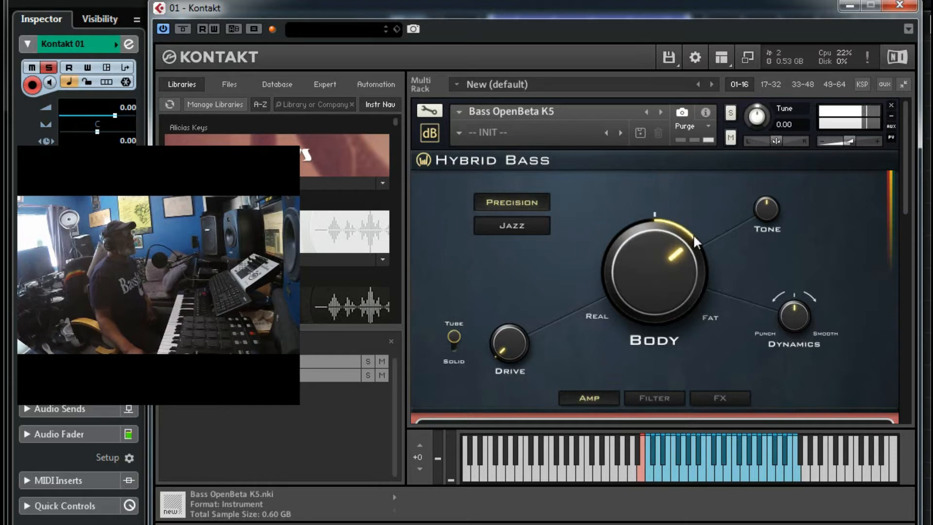
{"action": "left_click_drag", "start_coordinate": [693, 233], "coordinate": [718, 162]}
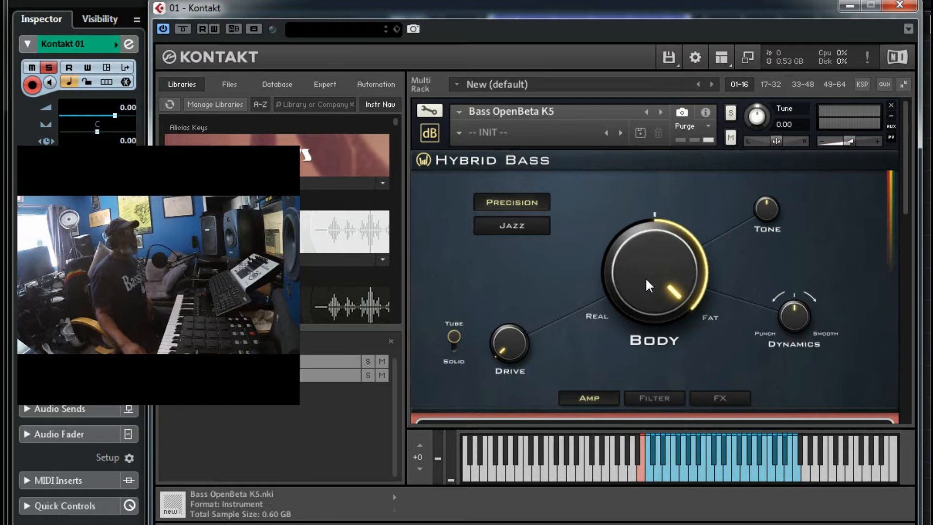
{"action": "left_click_drag", "start_coordinate": [645, 286], "coordinate": [645, 340]}
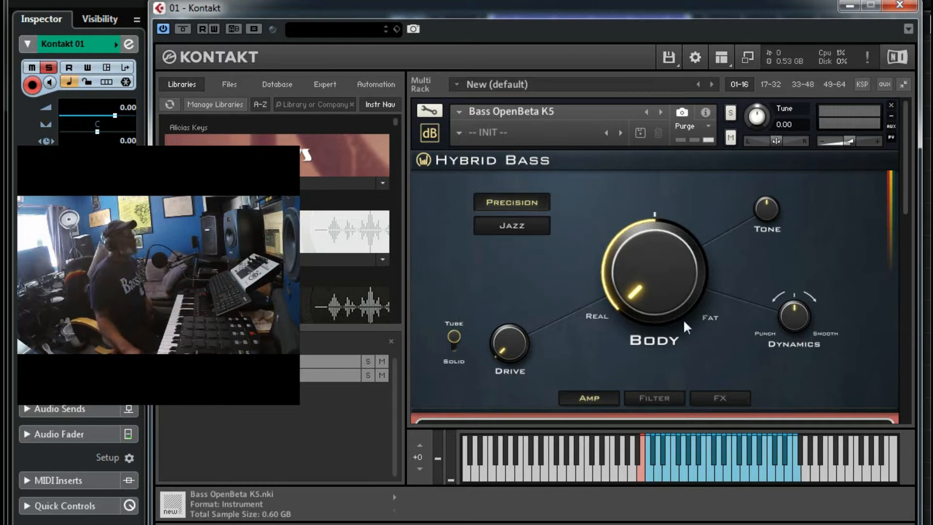
{"action": "left_click_drag", "start_coordinate": [656, 282], "coordinate": [712, 33]}
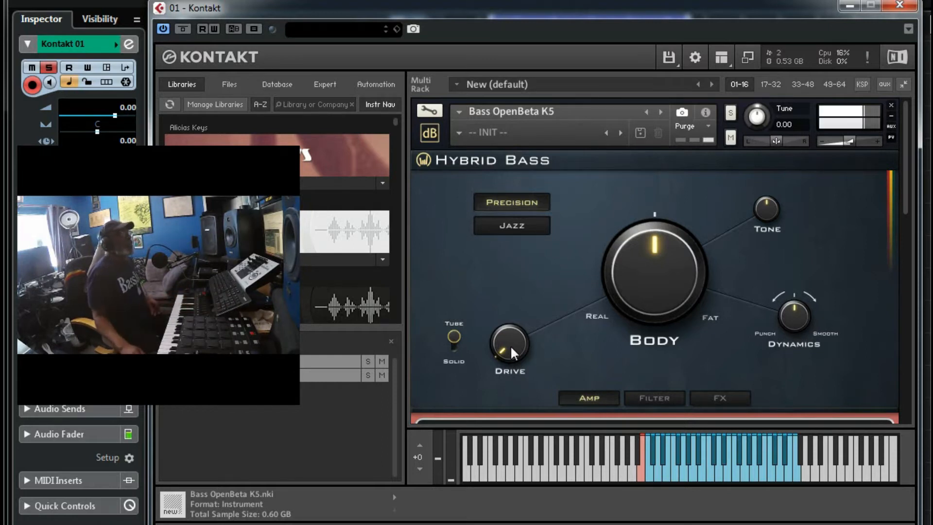
Audition the Drive control by raising it past halfway, and return it to minimum.
{"action": "left_click_drag", "start_coordinate": [510, 336], "coordinate": [514, 290]}
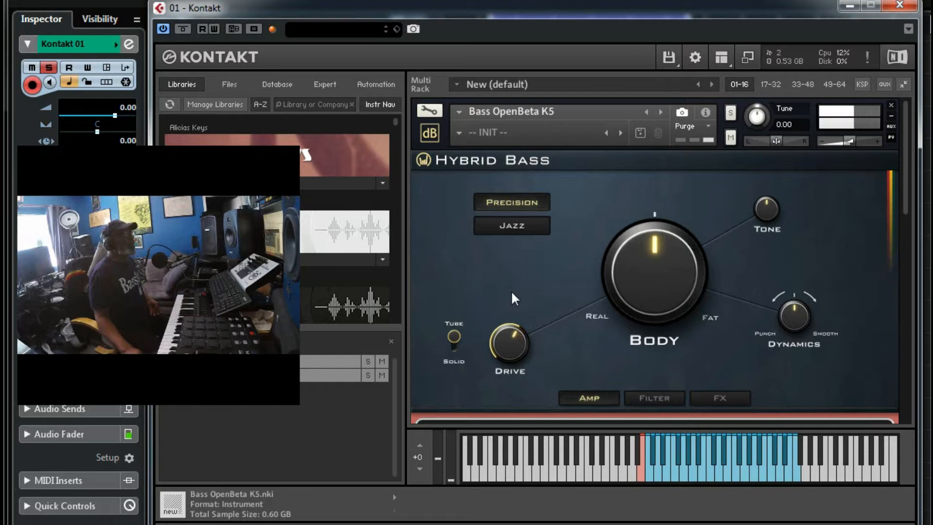
{"action": "left_click_drag", "start_coordinate": [511, 290], "coordinate": [500, 311]}
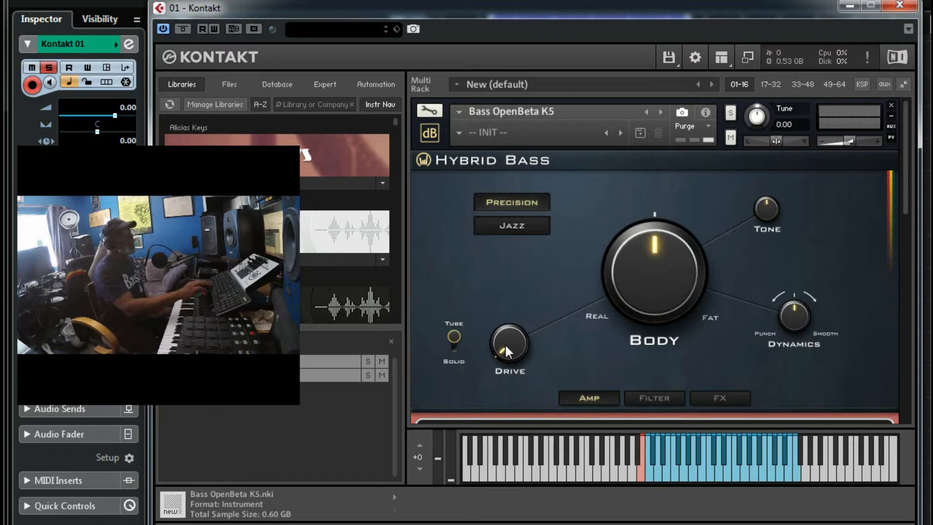
{"action": "left_click_drag", "start_coordinate": [513, 357], "coordinate": [484, 516]}
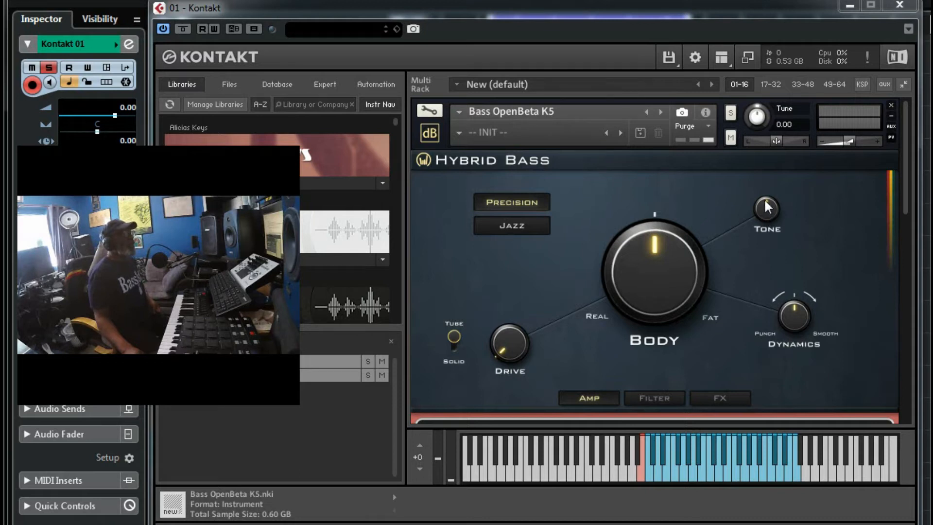
Audition the Tone control by sweeping it down to minimum and up, and return it to about its centre position.
{"action": "left_click_drag", "start_coordinate": [764, 198], "coordinate": [741, 254]}
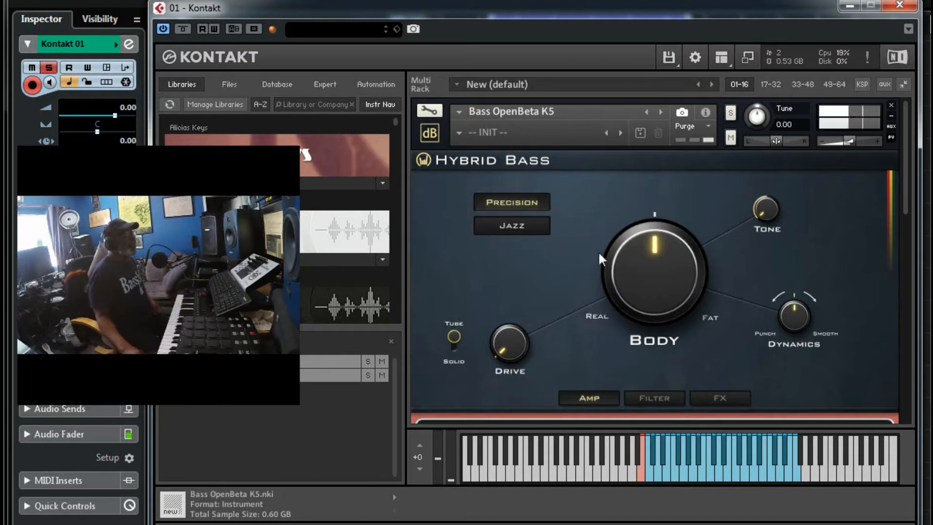
{"action": "left_click_drag", "start_coordinate": [762, 209], "coordinate": [773, 143]}
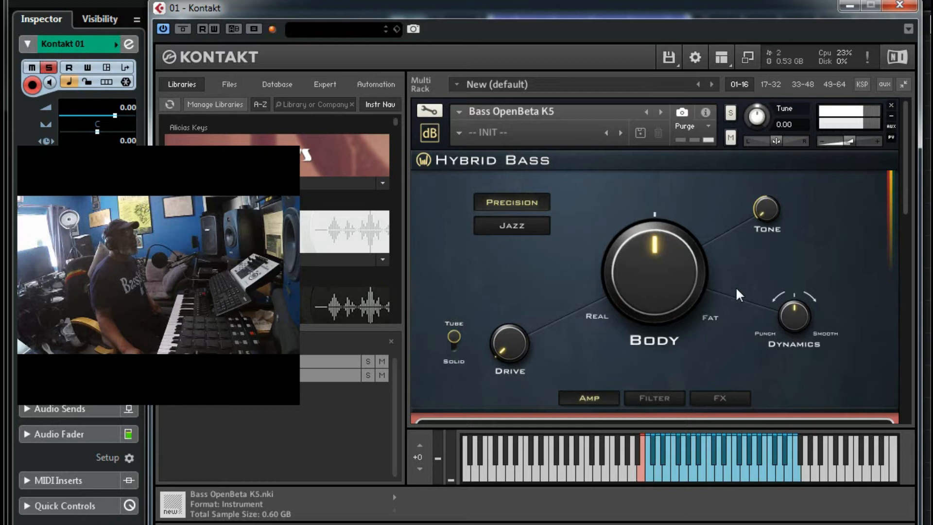
{"action": "left_click_drag", "start_coordinate": [772, 150], "coordinate": [733, 300]}
{"action": "left_click_drag", "start_coordinate": [762, 220], "coordinate": [763, 177]}
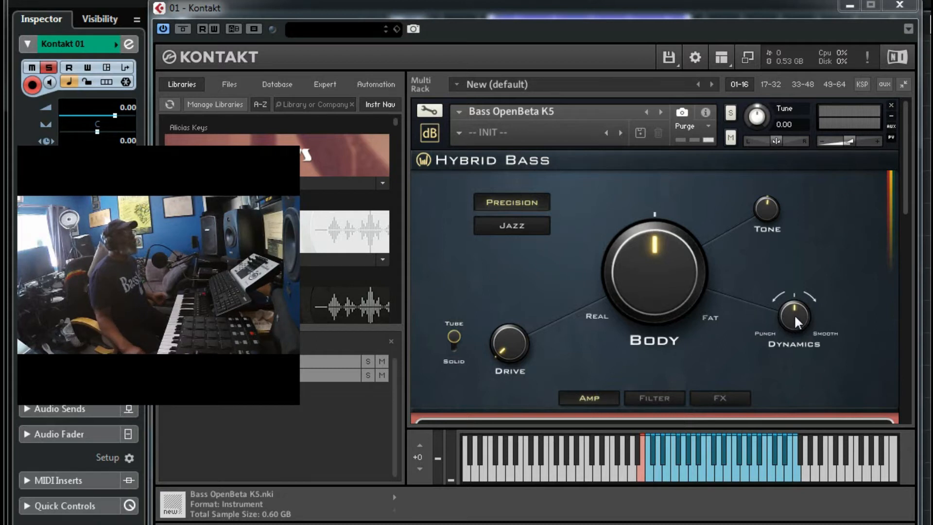
Audition the Dynamics control between full Punch and full Smooth, and return it to its centre position.
{"action": "left_click_drag", "start_coordinate": [792, 302], "coordinate": [784, 341]}
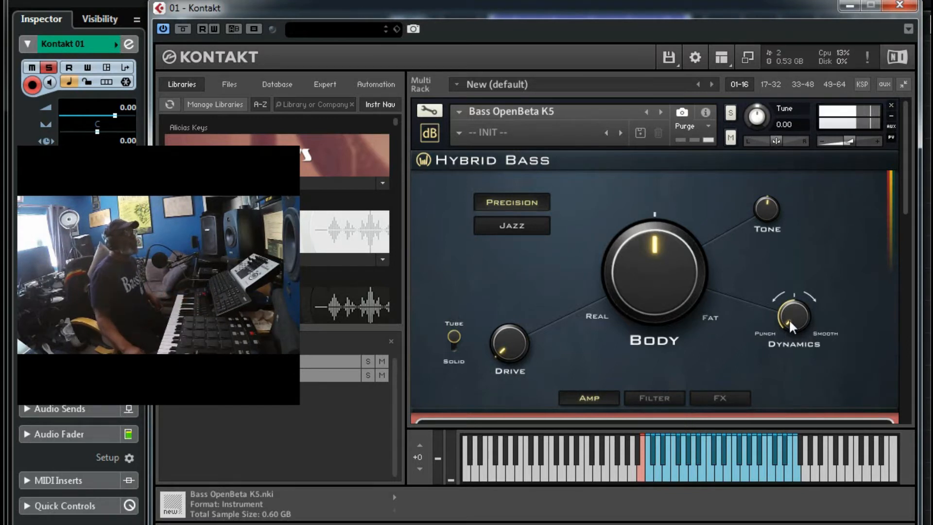
{"action": "left_click_drag", "start_coordinate": [789, 316], "coordinate": [816, 222]}
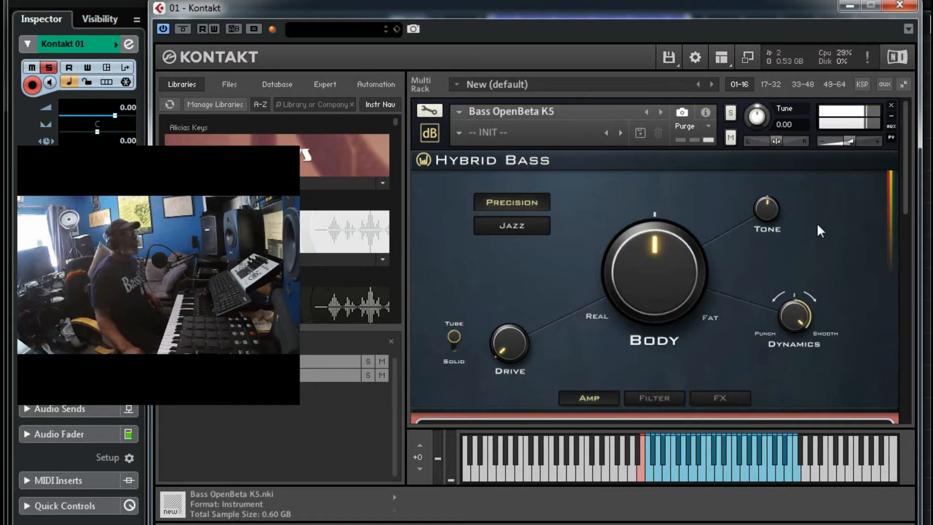
{"action": "left_click_drag", "start_coordinate": [813, 235], "coordinate": [790, 295]}
{"action": "left_click_drag", "start_coordinate": [791, 313], "coordinate": [808, 243]}
{"action": "left_click_drag", "start_coordinate": [809, 243], "coordinate": [800, 281]}
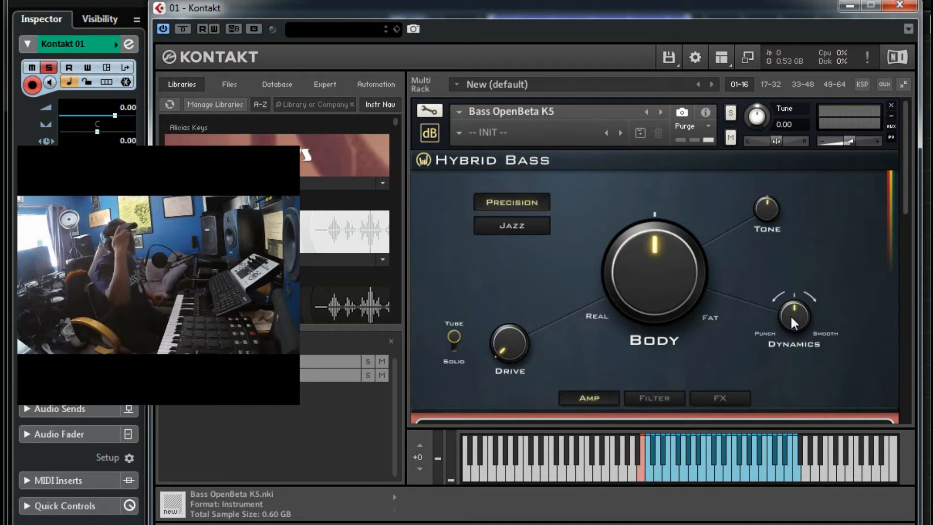
Show the Hybrid Bass filter settings, view the available filter types while keeping Daft LP, and try a higher Q.
{"action": "scroll", "coordinate": [775, 291], "scroll_direction": "down", "scroll_amount": 3}
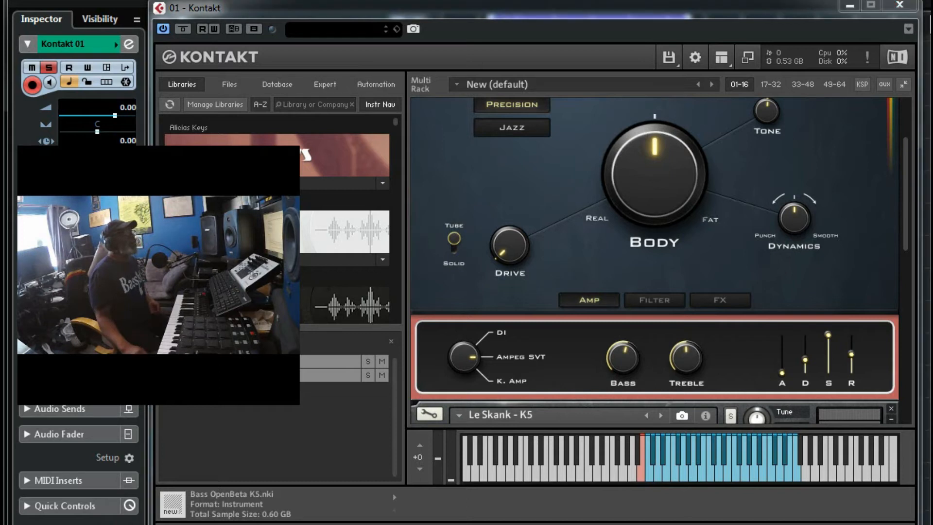
{"action": "left_click", "coordinate": [642, 301]}
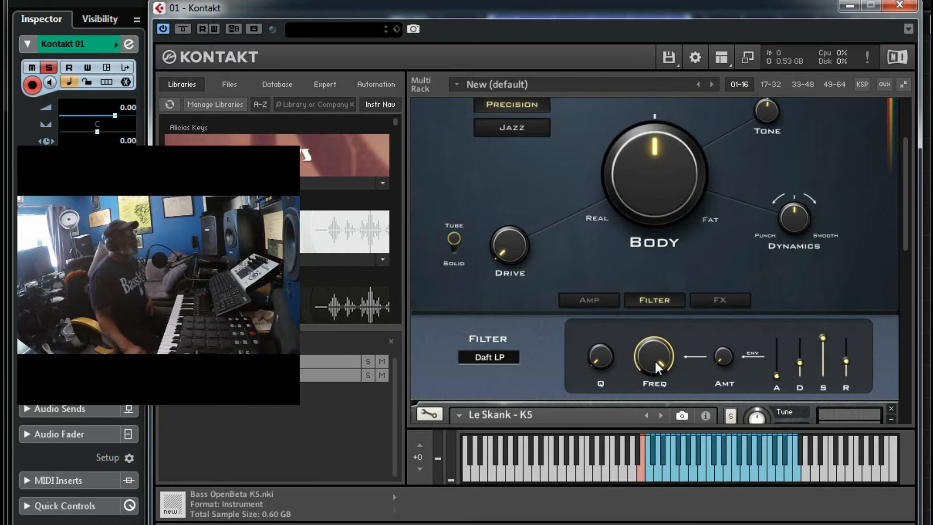
{"action": "left_click", "coordinate": [504, 356]}
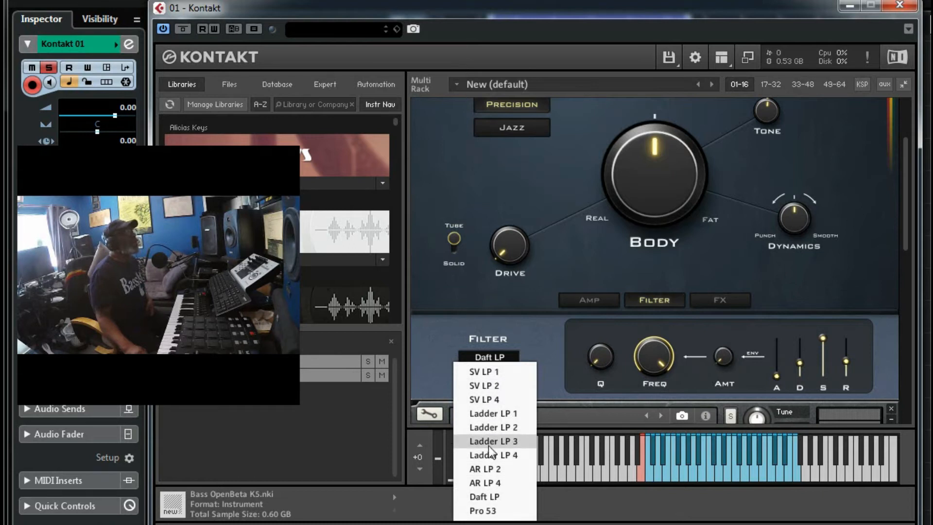
{"action": "left_click", "coordinate": [546, 330]}
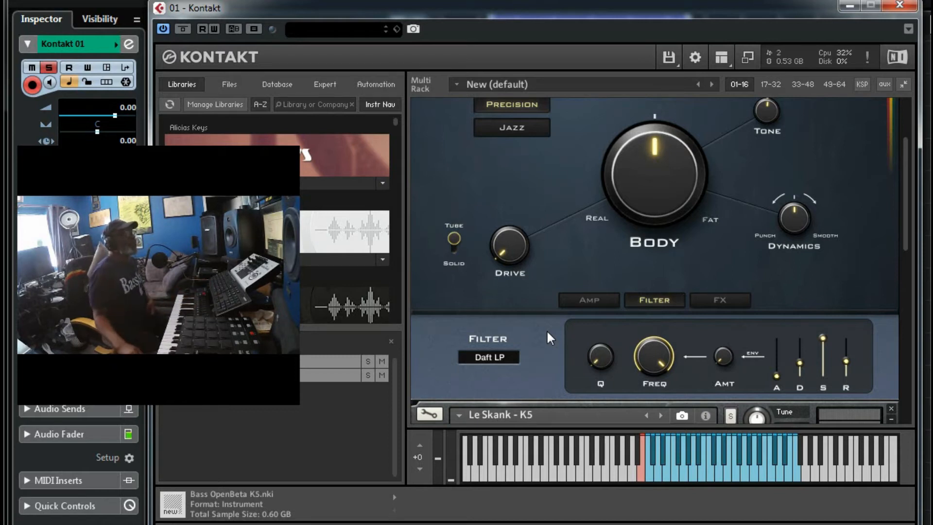
{"action": "left_click_drag", "start_coordinate": [598, 355], "coordinate": [601, 318]}
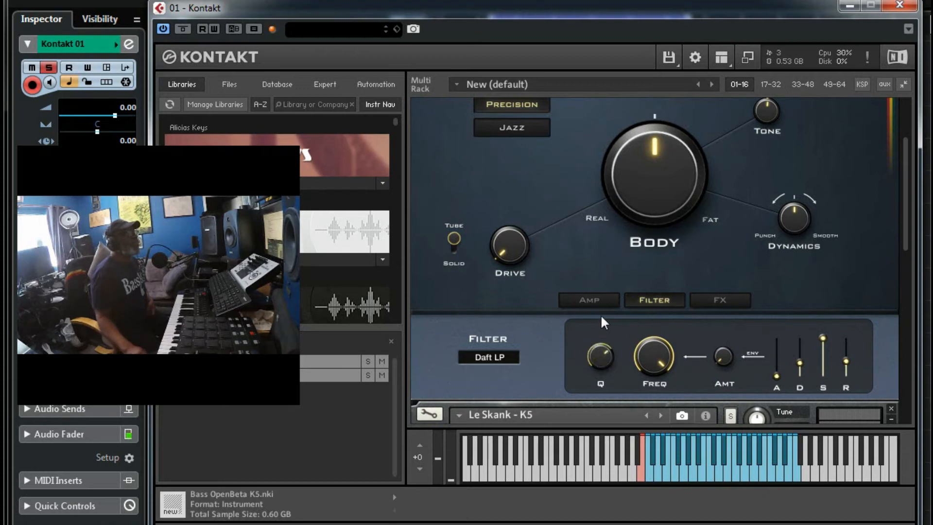
Set the filter type to Ladder LP 1 and raise the filter envelope amount.
{"action": "left_click", "coordinate": [503, 357]}
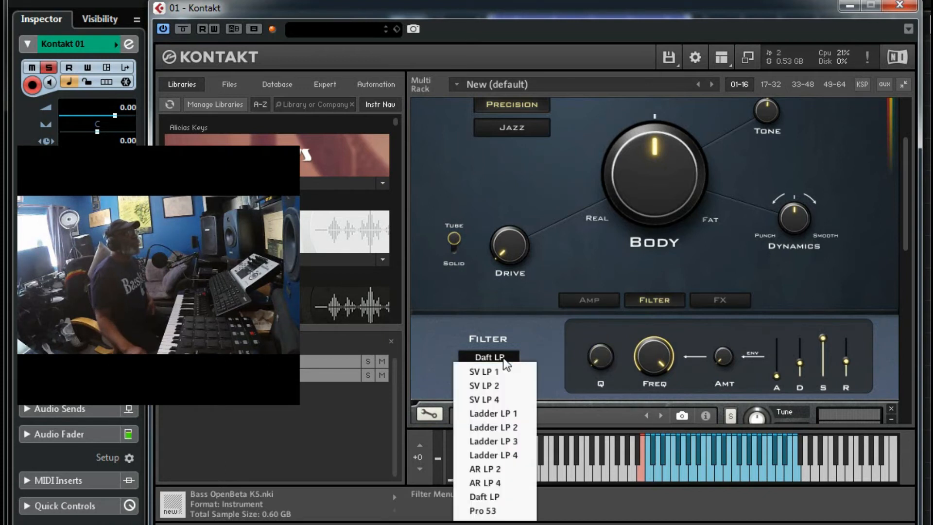
{"action": "left_click", "coordinate": [497, 412]}
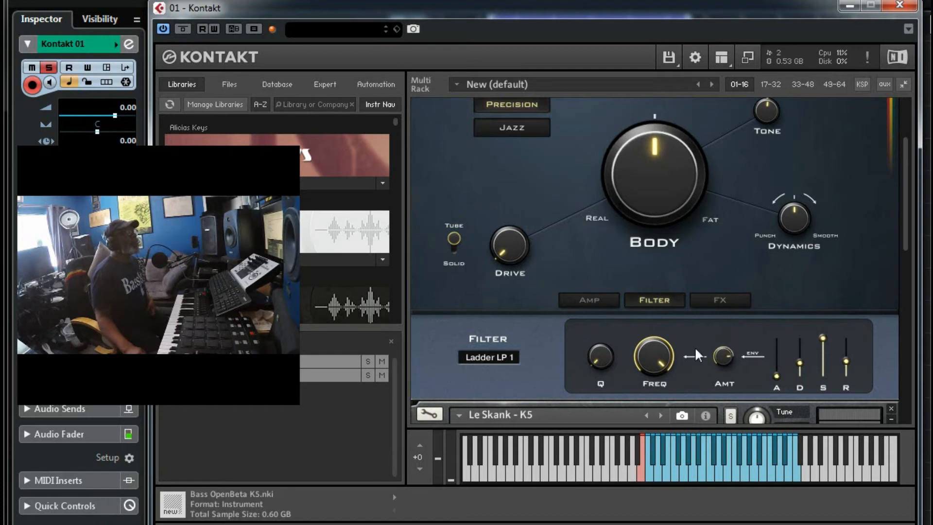
{"action": "mouse_move", "coordinate": [647, 347]}
{"action": "left_mouse_down"}
{"action": "mouse_move", "coordinate": [642, 469]}
{"action": "mouse_move", "coordinate": [637, 340]}
{"action": "left_mouse_up"}
Set the filter type to AR LP 2, with a high Q and a slightly lowered Freq.
{"action": "left_click", "coordinate": [487, 358]}
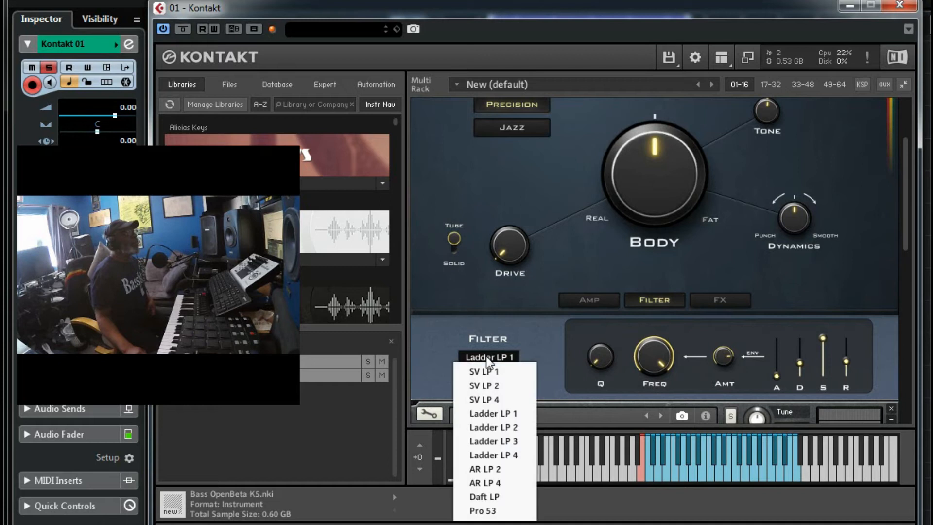
{"action": "left_click", "coordinate": [475, 469]}
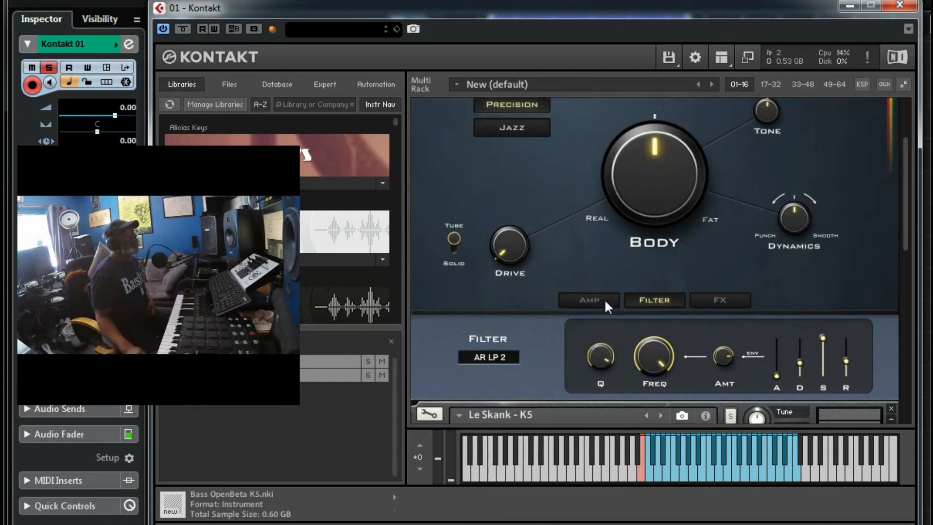
{"action": "left_click_drag", "start_coordinate": [637, 357], "coordinate": [643, 369]}
{"action": "left_click", "coordinate": [505, 356]}
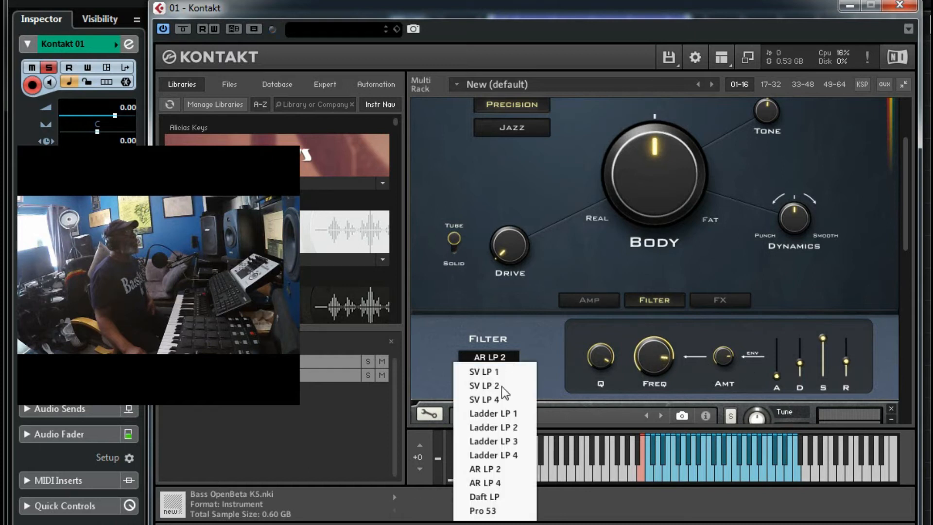
{"action": "left_click", "coordinate": [493, 470]}
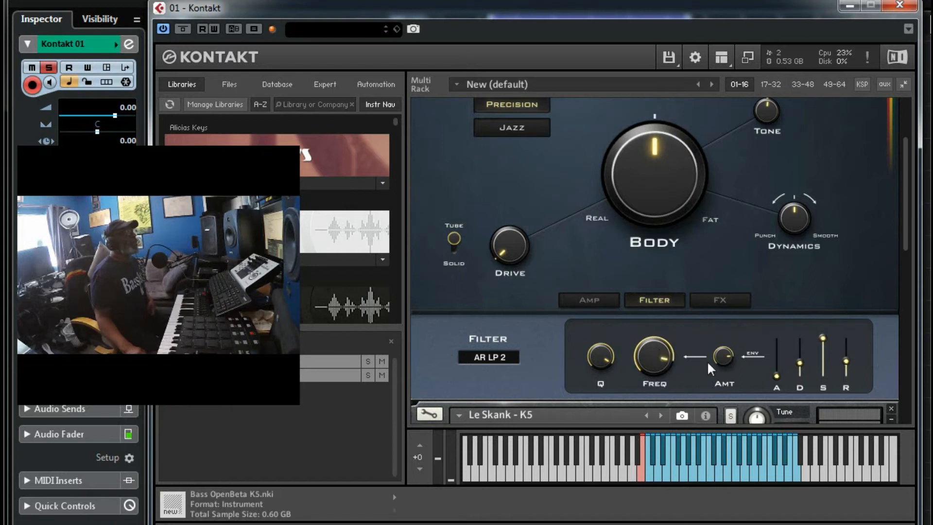
Try the filter's envelope amount and attack controls, and set the filter type to Daft LP.
{"action": "left_click_drag", "start_coordinate": [722, 357], "coordinate": [720, 327]}
{"action": "left_click_drag", "start_coordinate": [775, 376], "coordinate": [759, 444]}
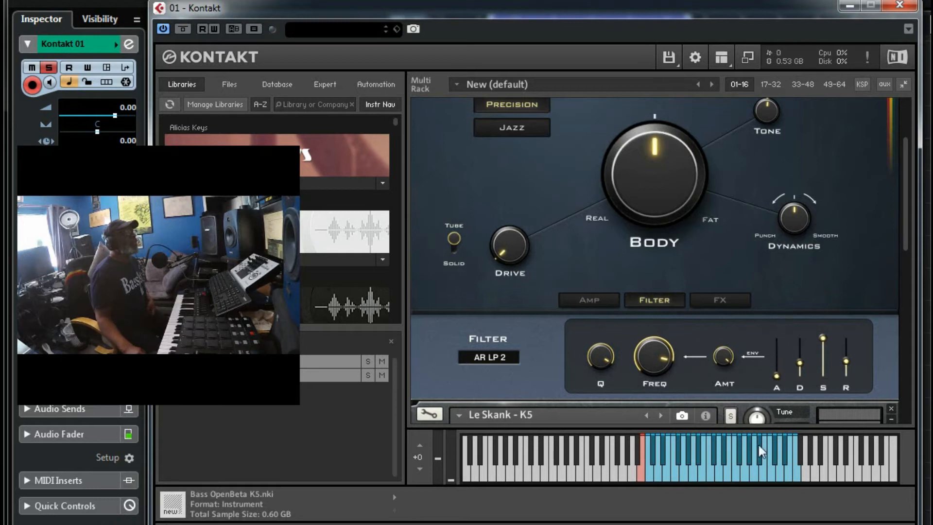
{"action": "left_click", "coordinate": [498, 358]}
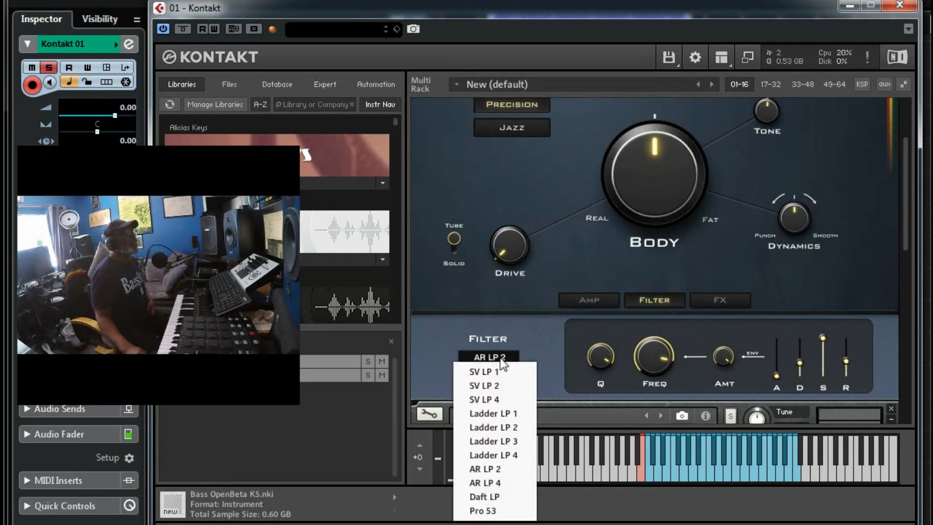
{"action": "left_click", "coordinate": [507, 497]}
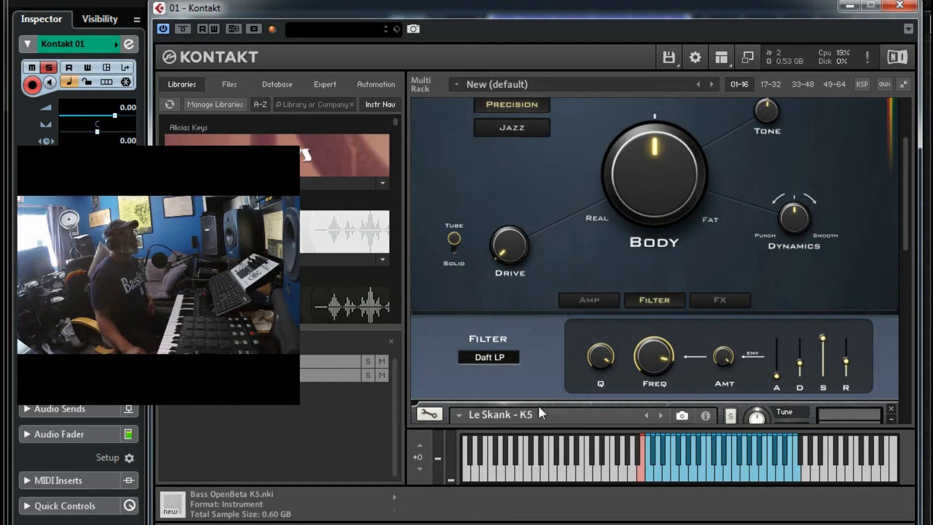
Try a lower filter Q and show the Learn MIDI CC# Automation option for the Freq, Q and Amt knobs.
{"action": "left_click_drag", "start_coordinate": [605, 356], "coordinate": [608, 411]}
{"action": "mouse_move", "coordinate": [597, 362]}
{"action": "left_mouse_down"}
{"action": "mouse_move", "coordinate": [598, 319]}
{"action": "mouse_move", "coordinate": [599, 348]}
{"action": "left_mouse_up"}
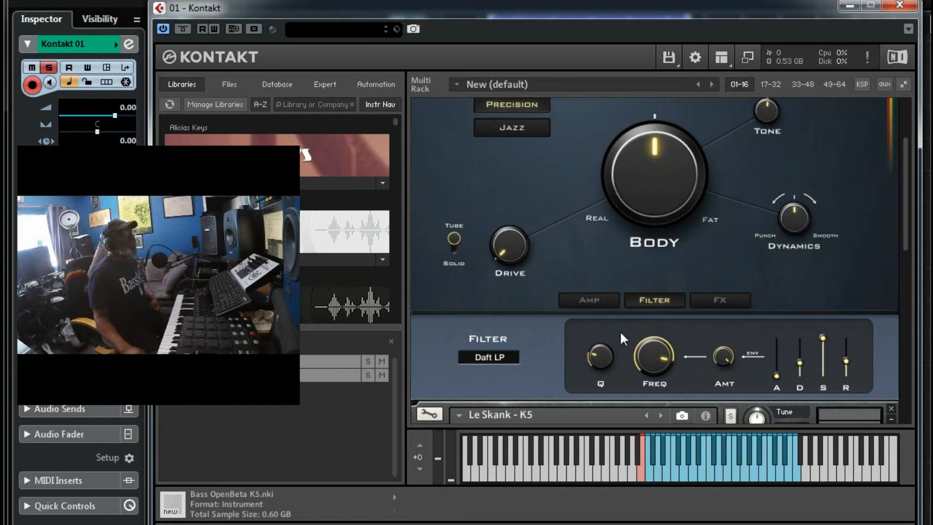
{"action": "right_click", "coordinate": [652, 357]}
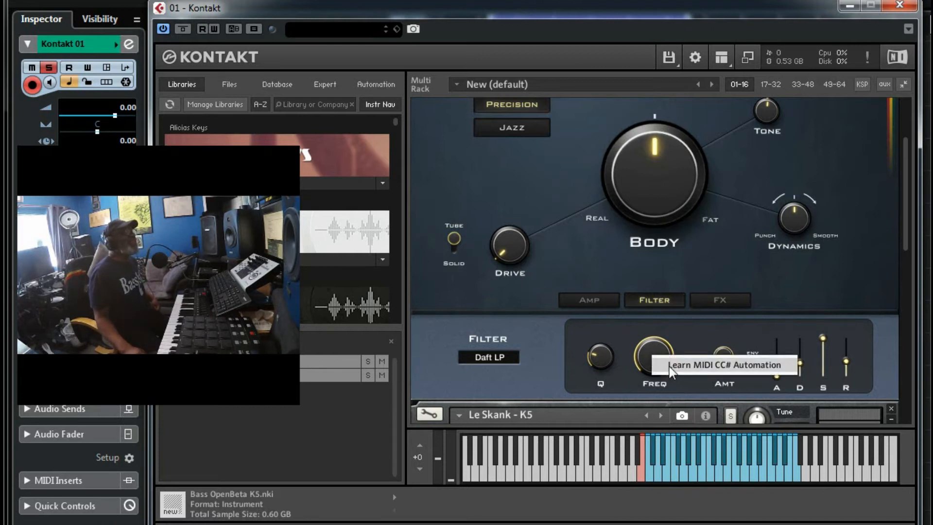
{"action": "right_click", "coordinate": [603, 357]}
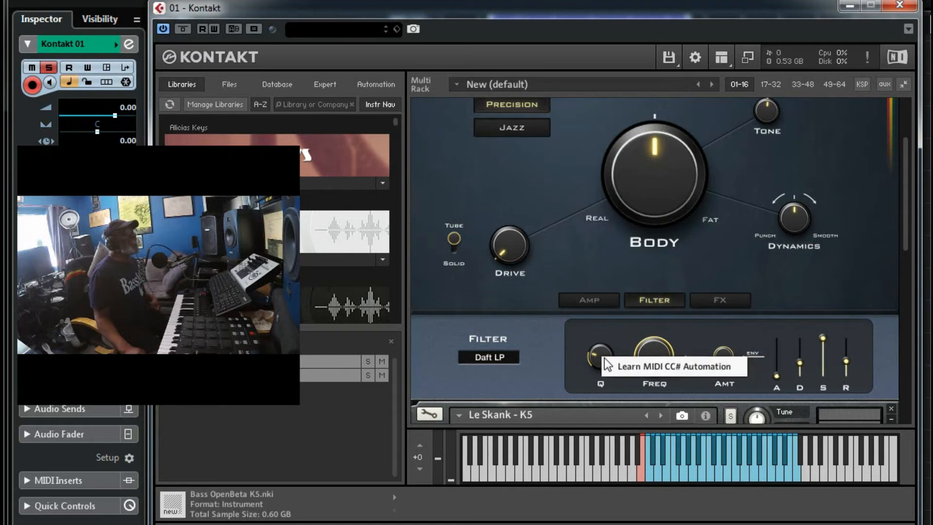
{"action": "right_click", "coordinate": [722, 357]}
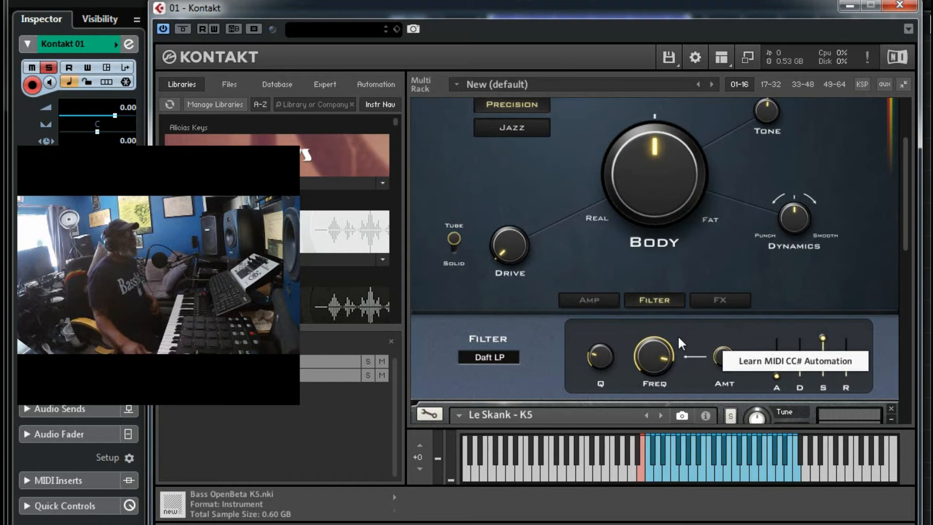
{"action": "left_click", "coordinate": [620, 328]}
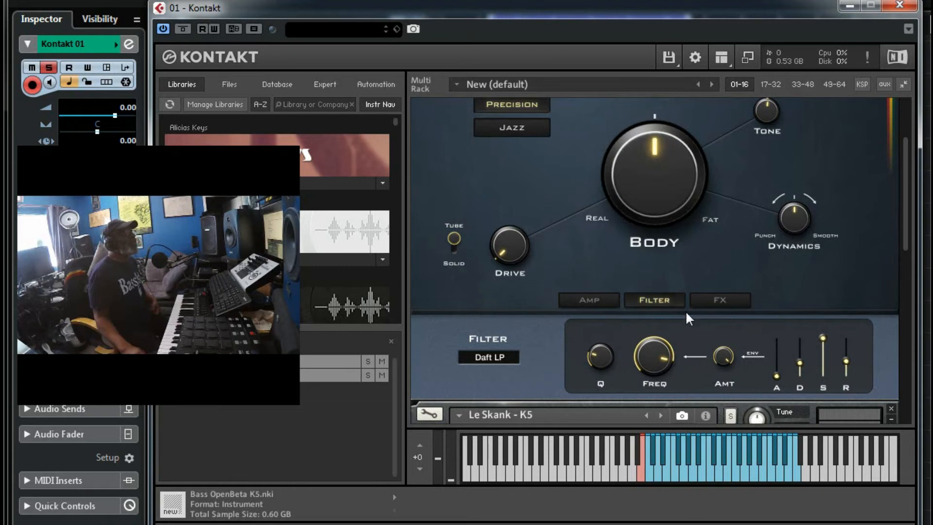
View the available filter types while keeping Daft LP, and turn the filter Freq down.
{"action": "left_click", "coordinate": [700, 299]}
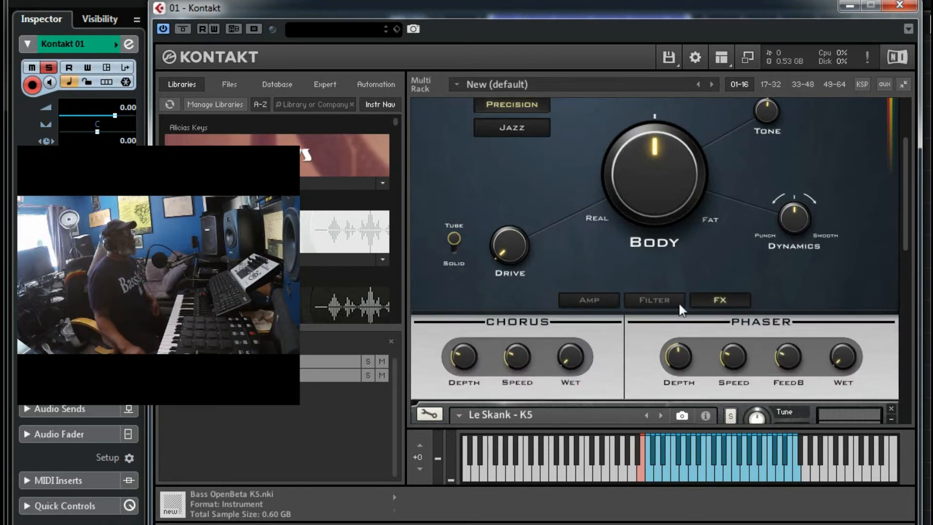
{"action": "left_click", "coordinate": [659, 300]}
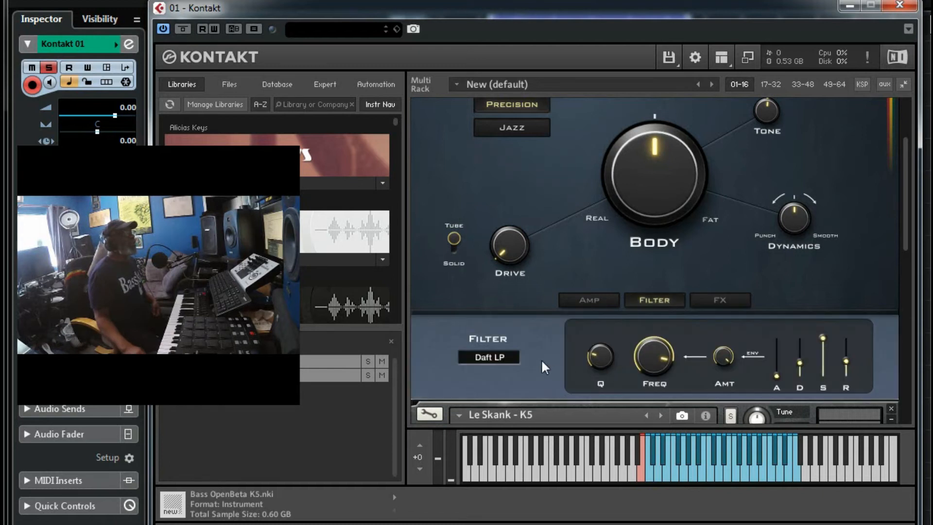
{"action": "left_click", "coordinate": [500, 357]}
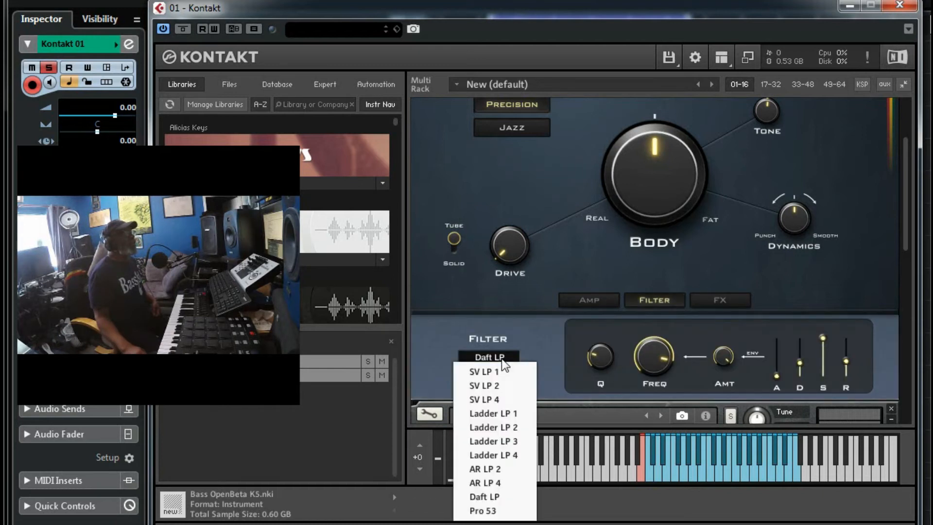
{"action": "left_click", "coordinate": [539, 341]}
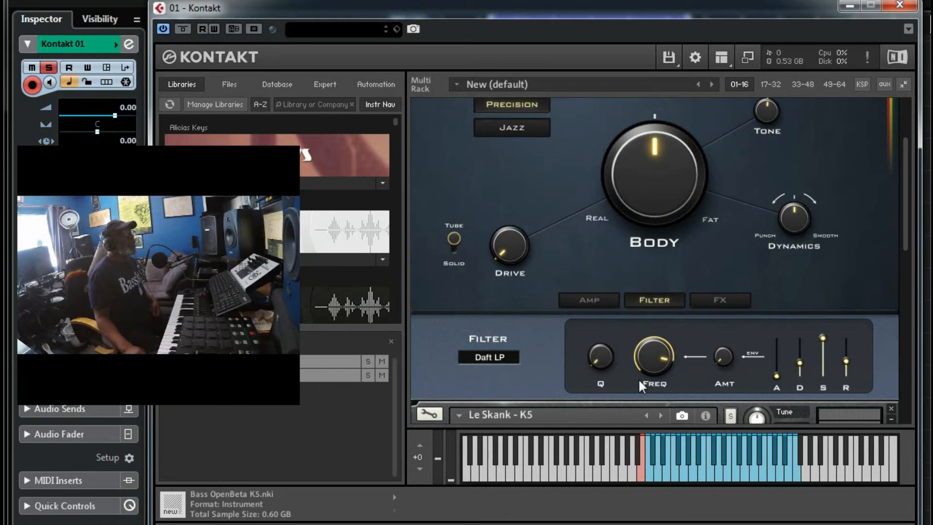
{"action": "left_click_drag", "start_coordinate": [643, 362], "coordinate": [651, 456]}
Show the FX settings and raise the chorus Depth, Speed and Wet to high levels.
{"action": "left_click", "coordinate": [724, 300]}
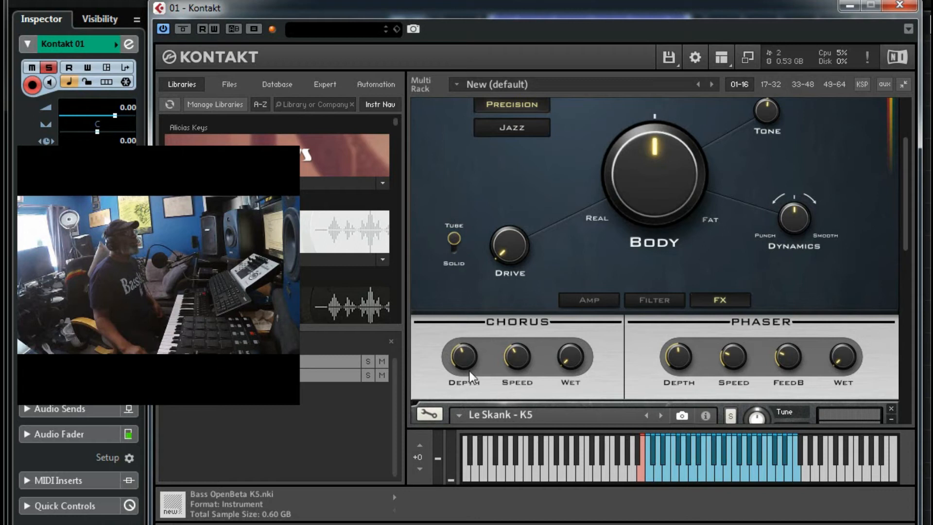
{"action": "left_click_drag", "start_coordinate": [518, 355], "coordinate": [514, 318]}
{"action": "left_click_drag", "start_coordinate": [570, 354], "coordinate": [567, 310]}
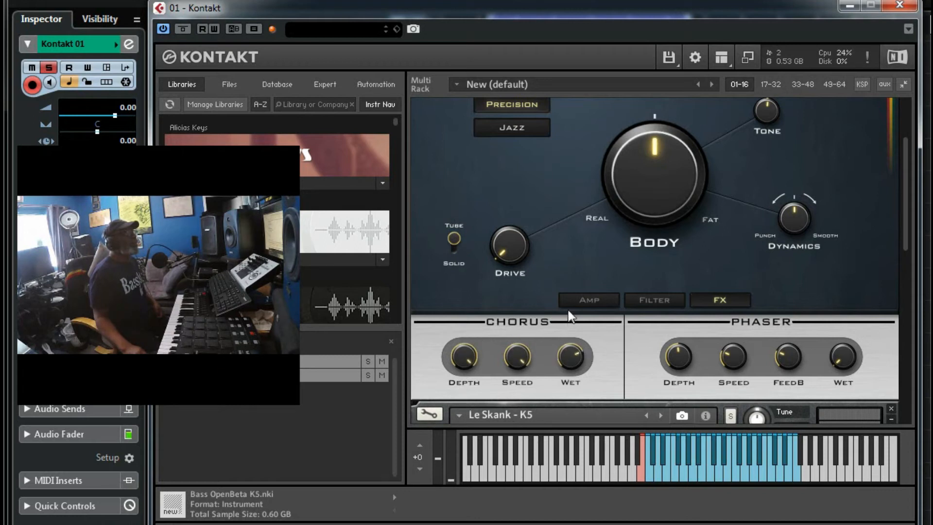
{"action": "mouse_move", "coordinate": [517, 353]}
{"action": "left_mouse_down"}
{"action": "mouse_move", "coordinate": [517, 372]}
{"action": "mouse_move", "coordinate": [517, 360]}
{"action": "left_mouse_up"}
{"action": "left_click_drag", "start_coordinate": [456, 355], "coordinate": [460, 366]}
Show the MIDI automation option for the chorus Depth, and turn the chorus Depth, Speed and Wet down to minimum.
{"action": "right_click", "coordinate": [464, 359]}
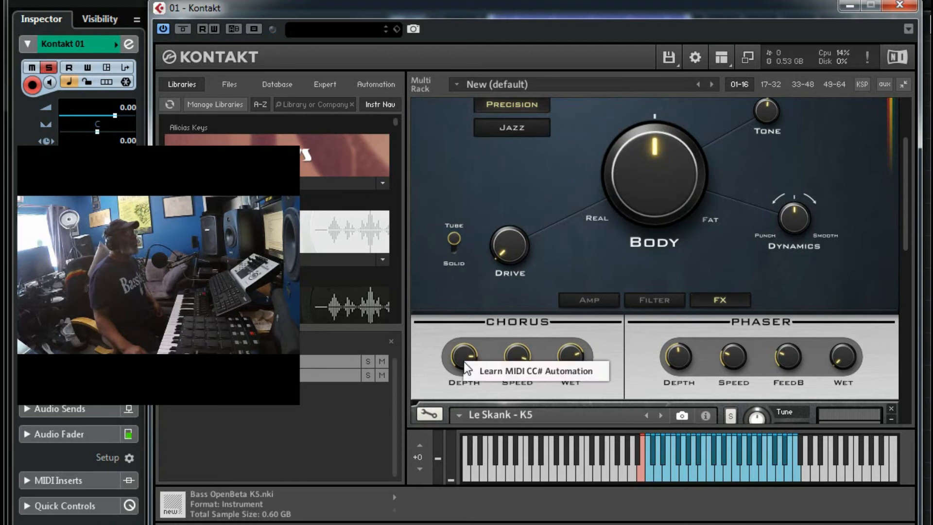
{"action": "left_click", "coordinate": [436, 335]}
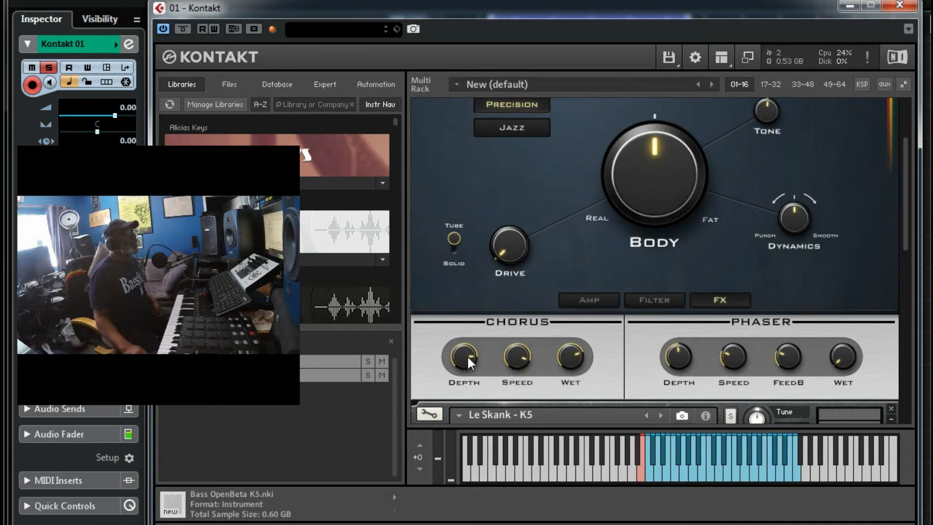
{"action": "left_click_drag", "start_coordinate": [464, 363], "coordinate": [526, 455]}
{"action": "left_click_drag", "start_coordinate": [567, 360], "coordinate": [600, 471]}
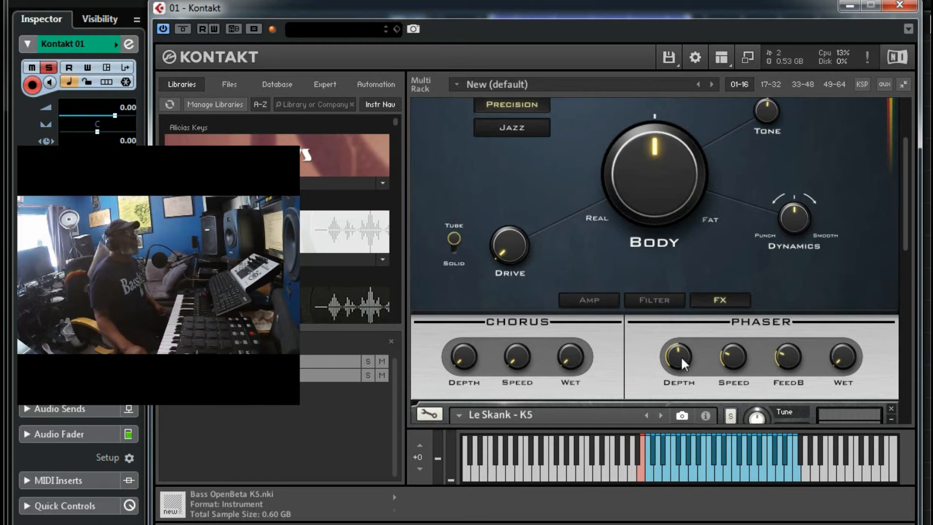
Set the phaser Wet to maximum, raise its Depth and Feedb, and keep its Speed fairly low.
{"action": "left_click_drag", "start_coordinate": [834, 359], "coordinate": [849, 299]}
{"action": "left_click_drag", "start_coordinate": [785, 358], "coordinate": [785, 339]}
{"action": "left_click_drag", "start_coordinate": [724, 355], "coordinate": [730, 336]}
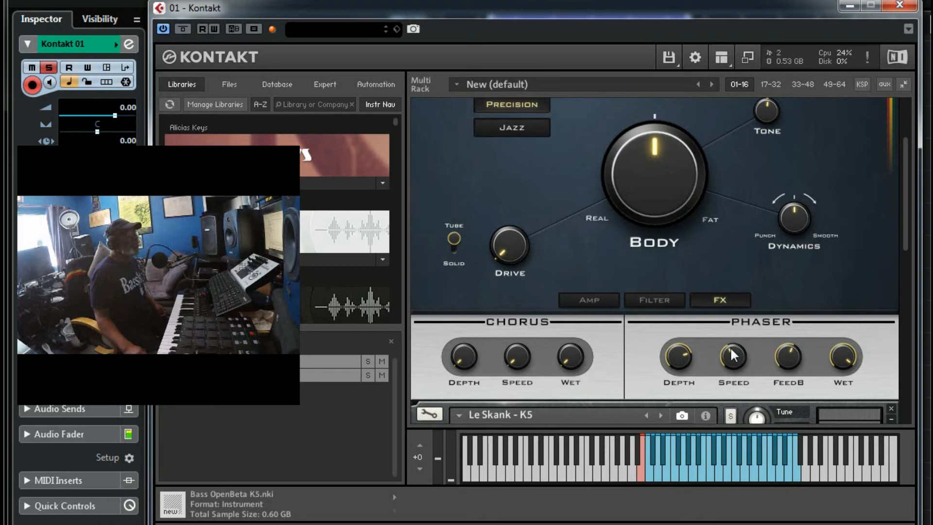
{"action": "left_click_drag", "start_coordinate": [734, 353], "coordinate": [734, 361]}
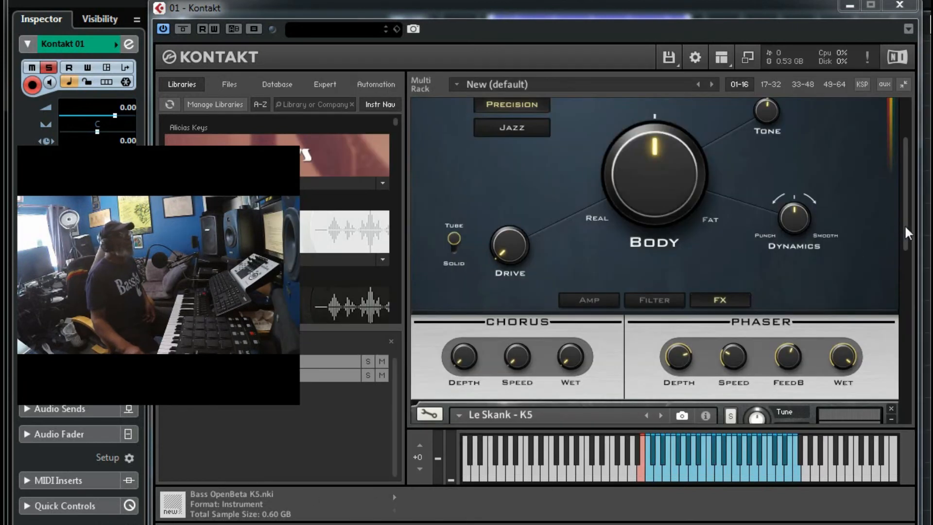
{"action": "left_click_drag", "start_coordinate": [904, 225], "coordinate": [923, 200]}
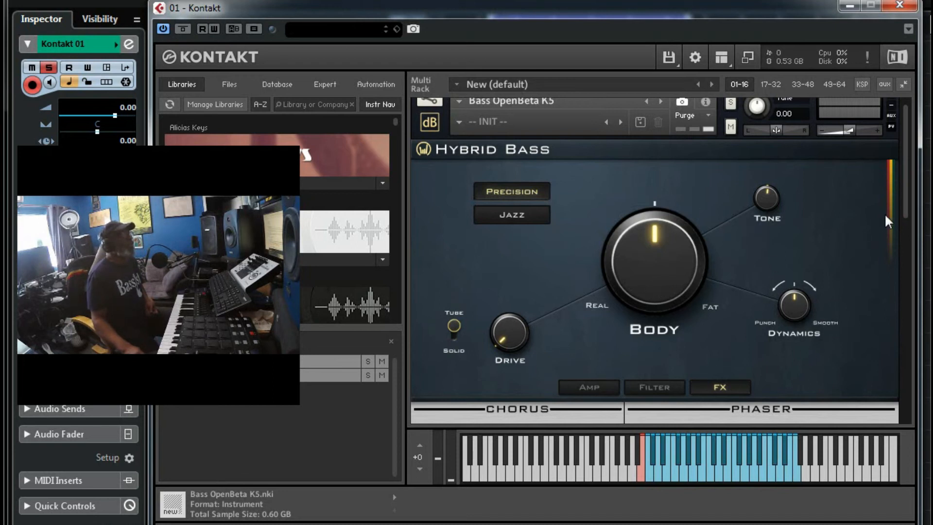
{"action": "left_click_drag", "start_coordinate": [907, 191], "coordinate": [909, 238]}
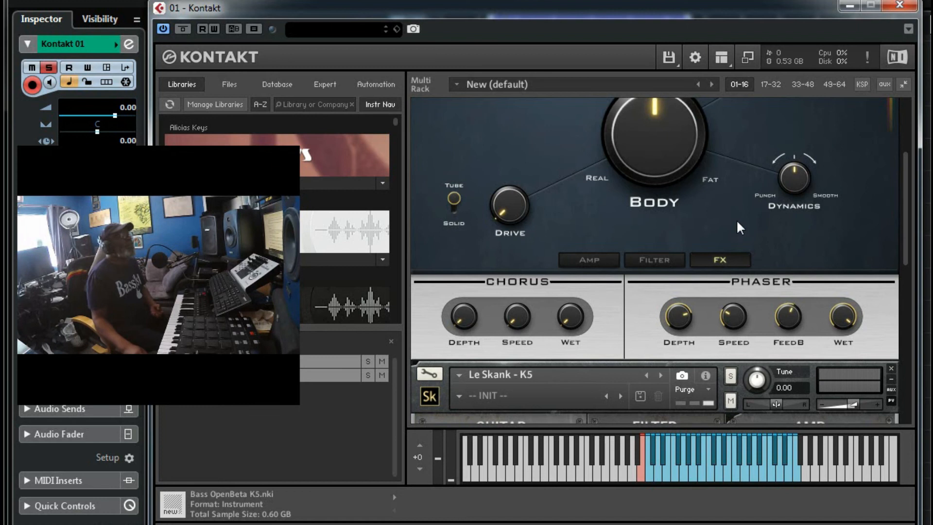
{"action": "scroll", "coordinate": [643, 134], "scroll_direction": "up", "scroll_amount": 3}
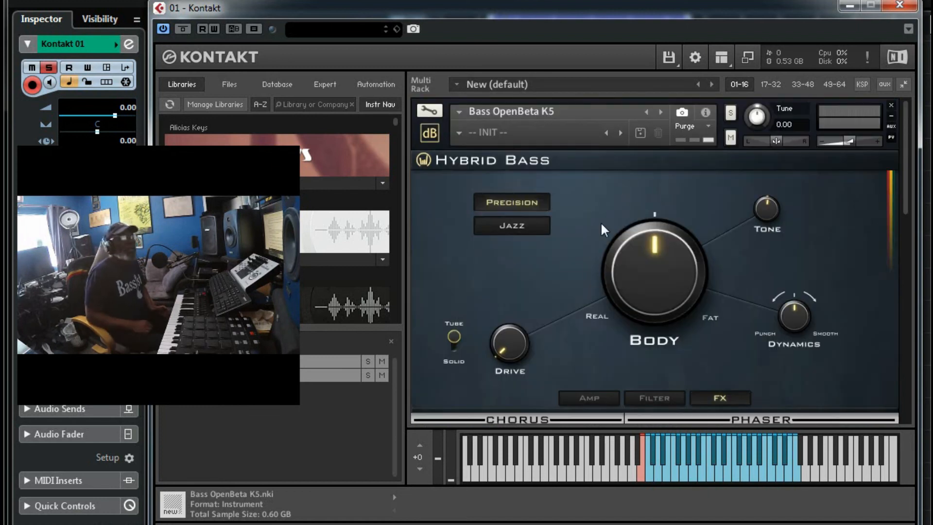